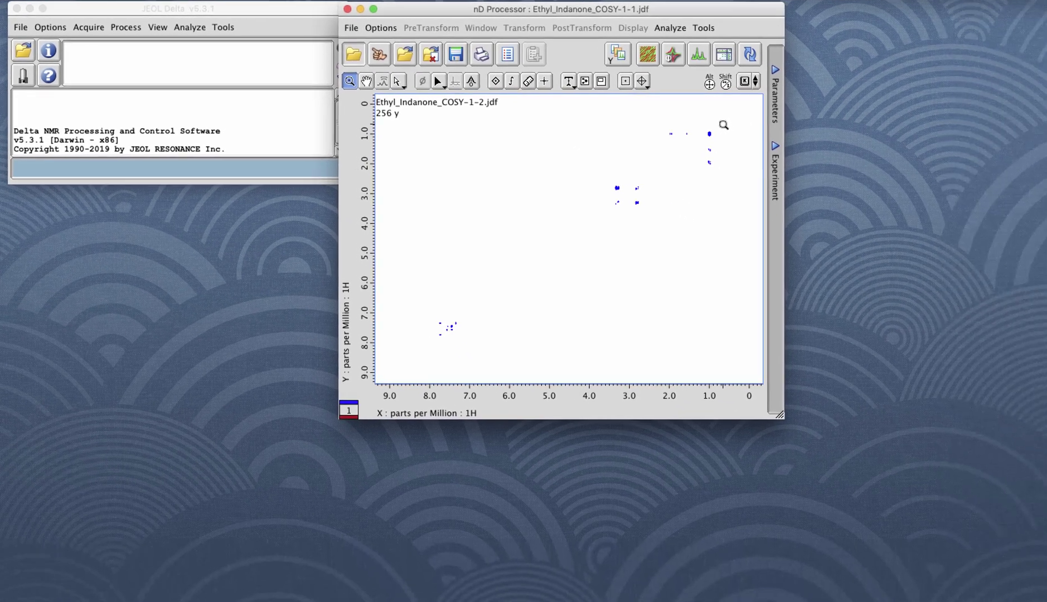
Step: Drag a zoom box over the aliphatic COSY cross-peaks, enlarging it to cover about 1.0–3.5 ppm
left_click_drag(854, 148, 804, 189)
left_click_drag(659, 154, 580, 214)
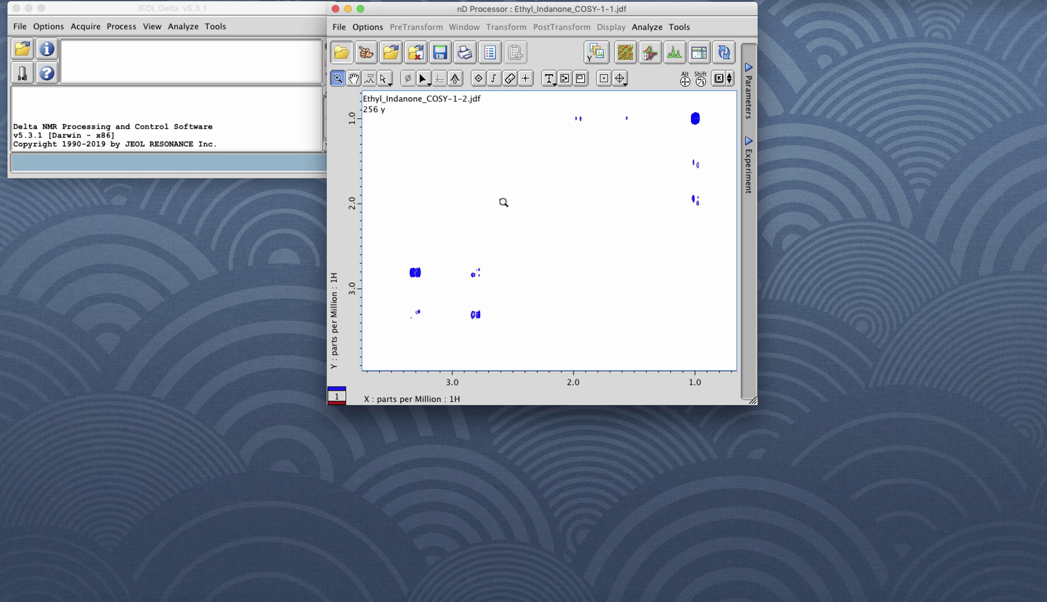
key("3")
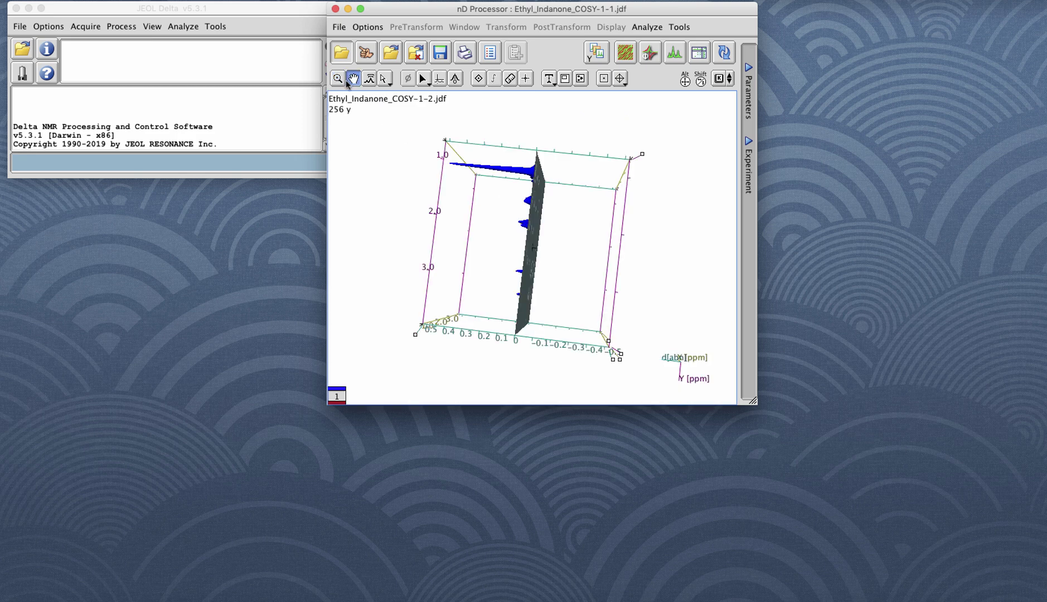
left_click(356, 78)
left_click_drag(501, 285, 630, 303)
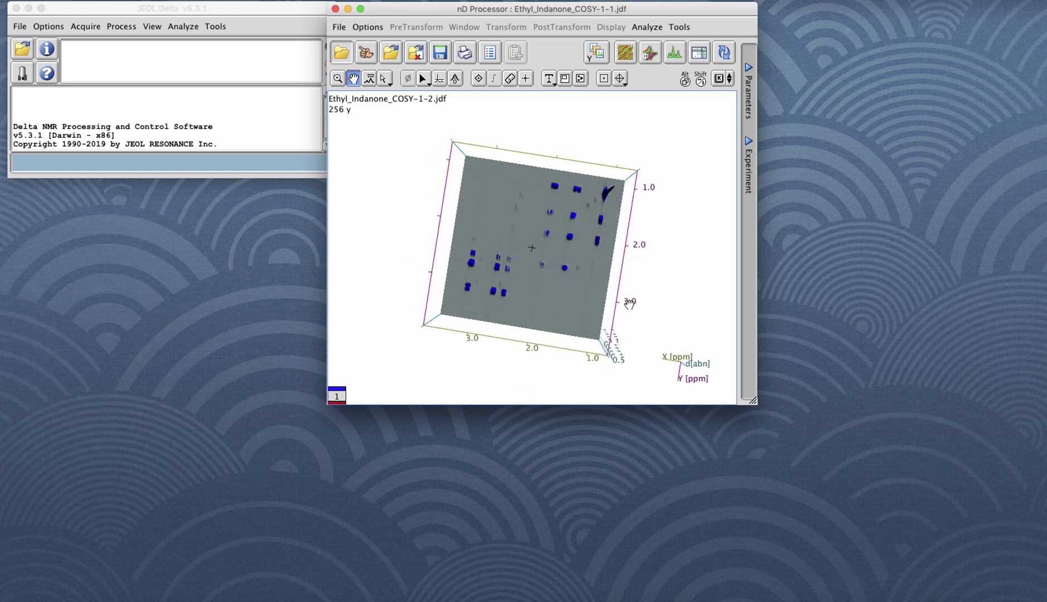
key("Escape")
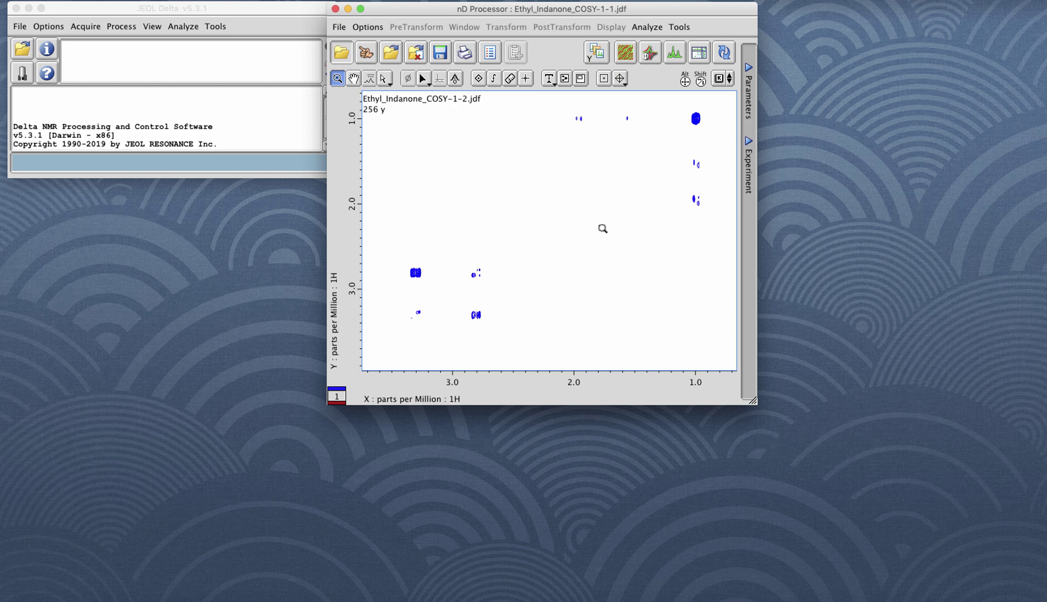
Step: Adjust the contour threshold with the mouse wheel, ending lower so weak peaks near 1.3 ppm appear
scroll(604, 230, "up", 2)
scroll(603, 230, "up", 3)
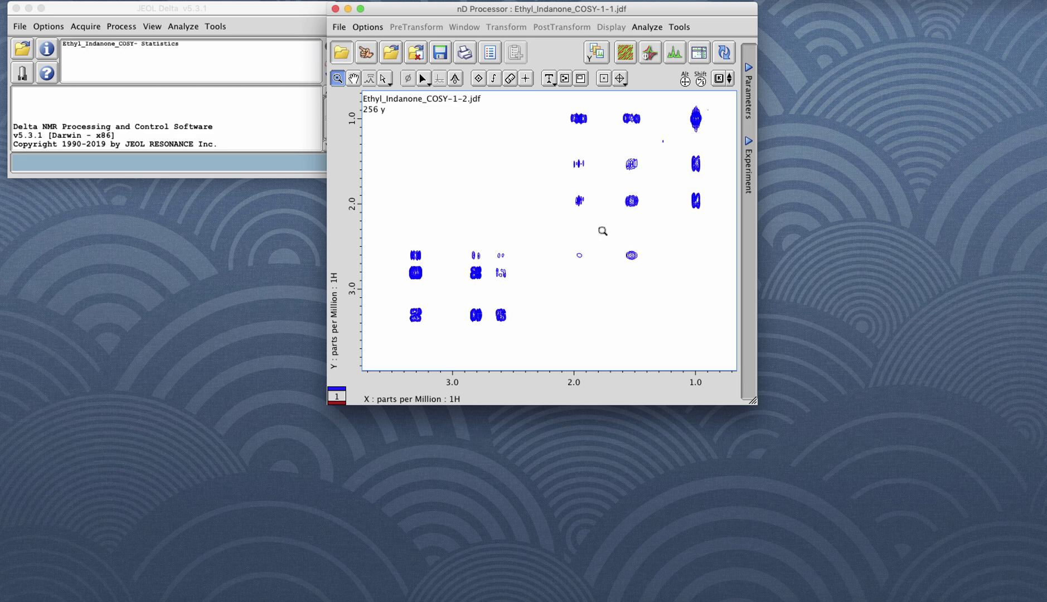
scroll(600, 232, "down", 3)
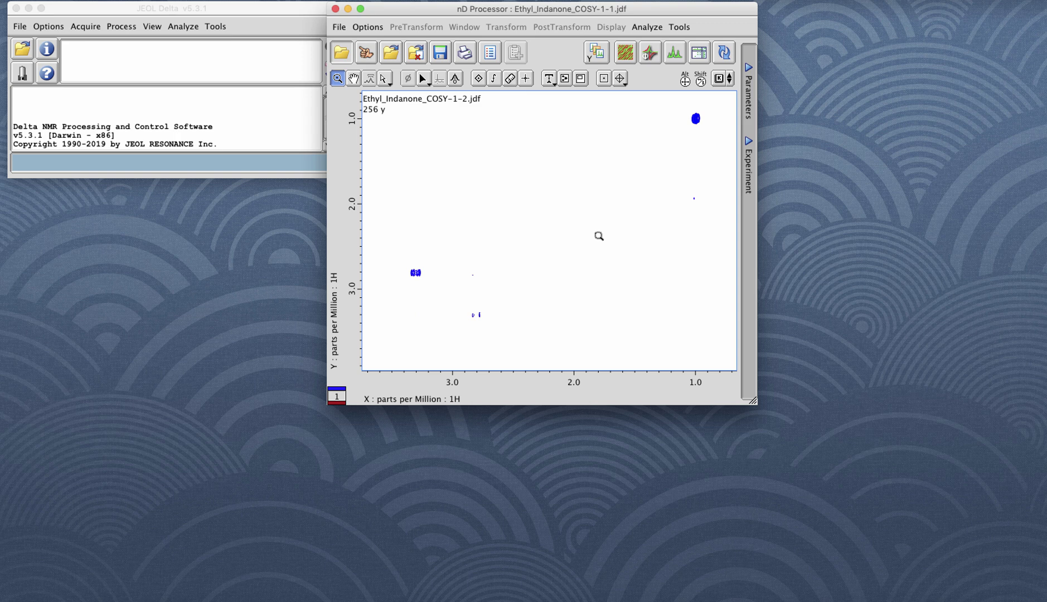
scroll(594, 210, "up", 2)
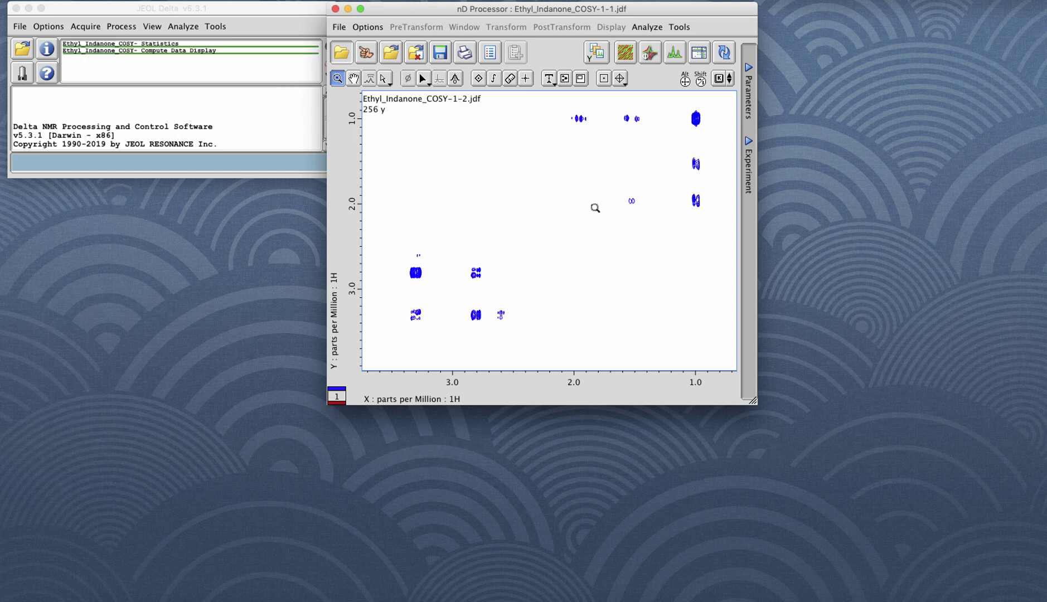
scroll(595, 209, "up", 3)
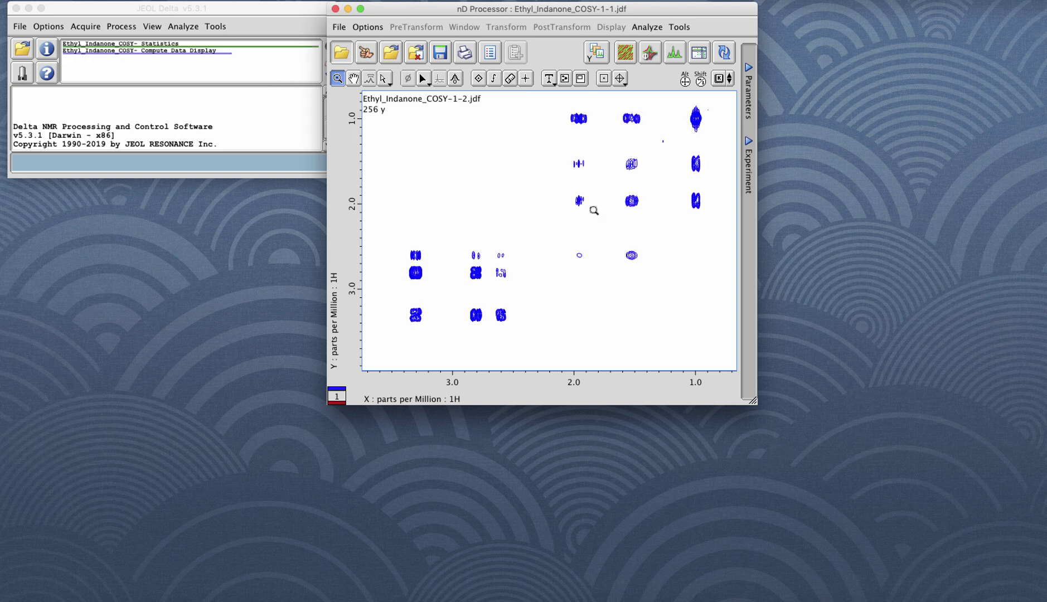
scroll(595, 210, "up", 3)
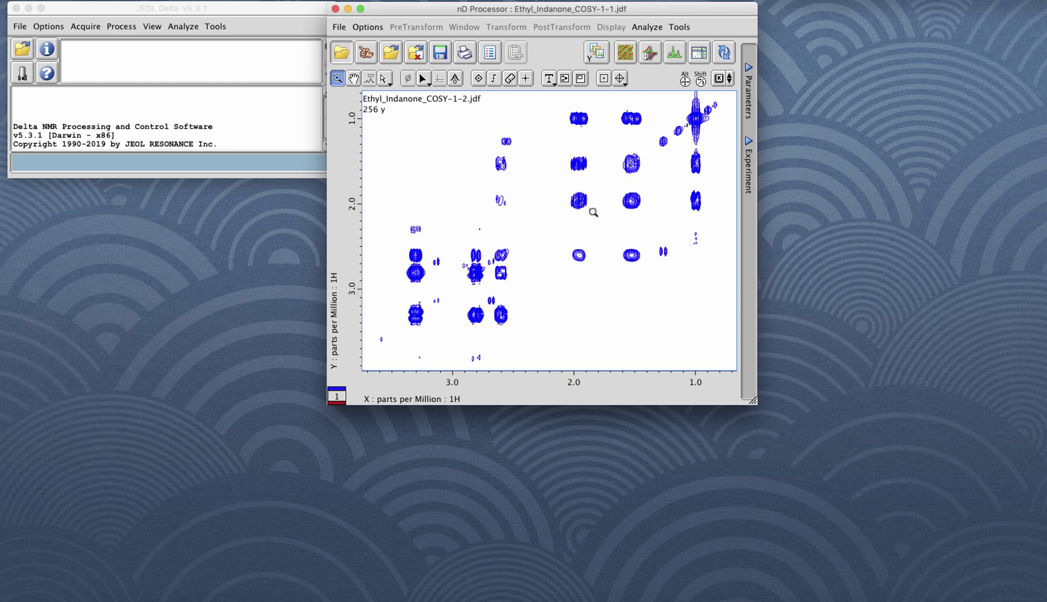
scroll(594, 210, "down", 4)
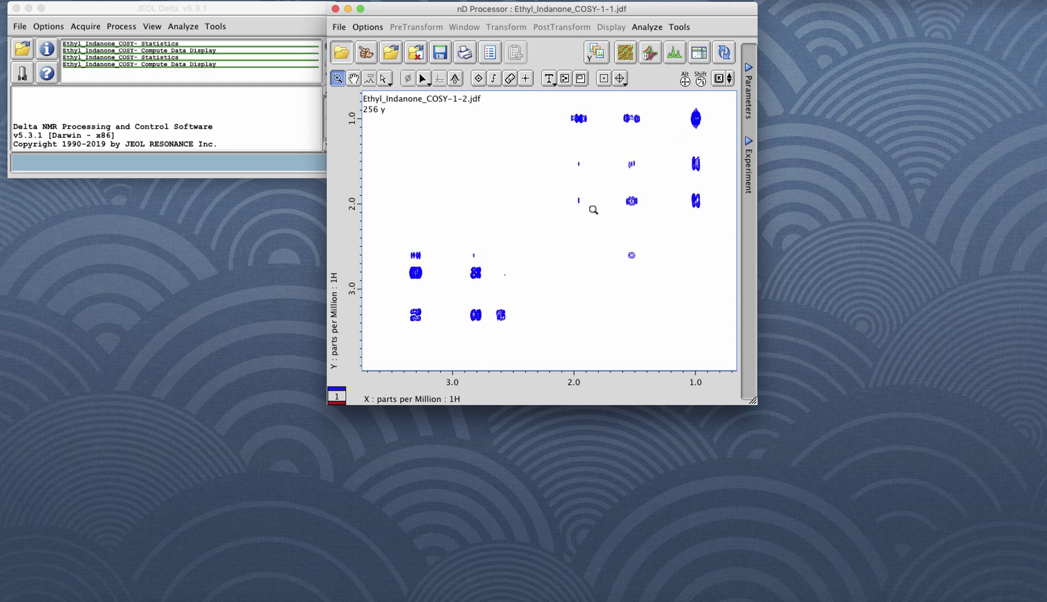
scroll(593, 216, "down", 3)
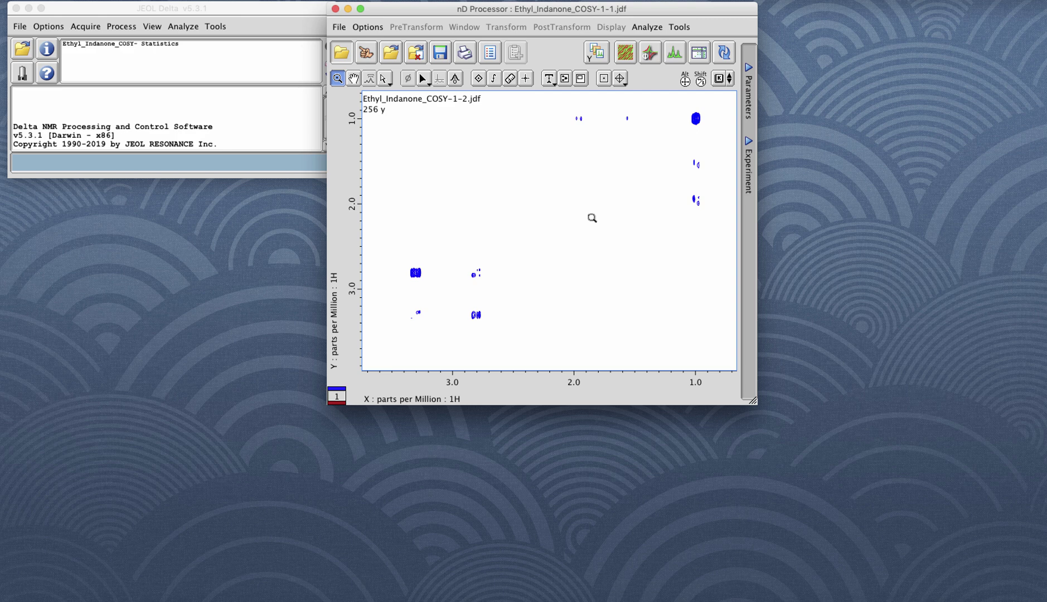
scroll(593, 220, "up", 4)
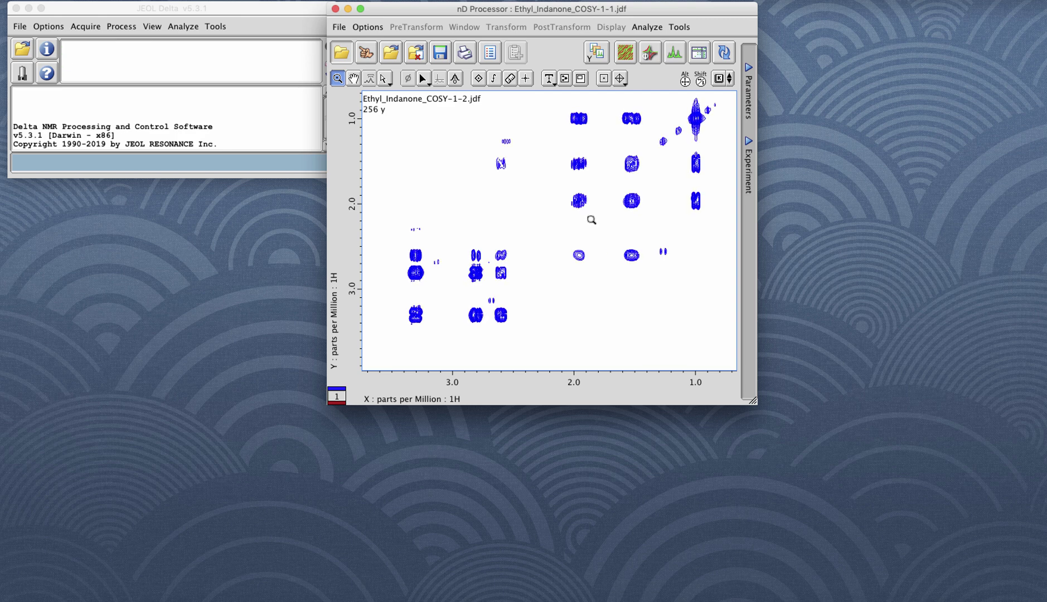
Step: Bring up the contour level editor with Ctrl+L, move it beside the spectrum, then close it
key("ctrl+l")
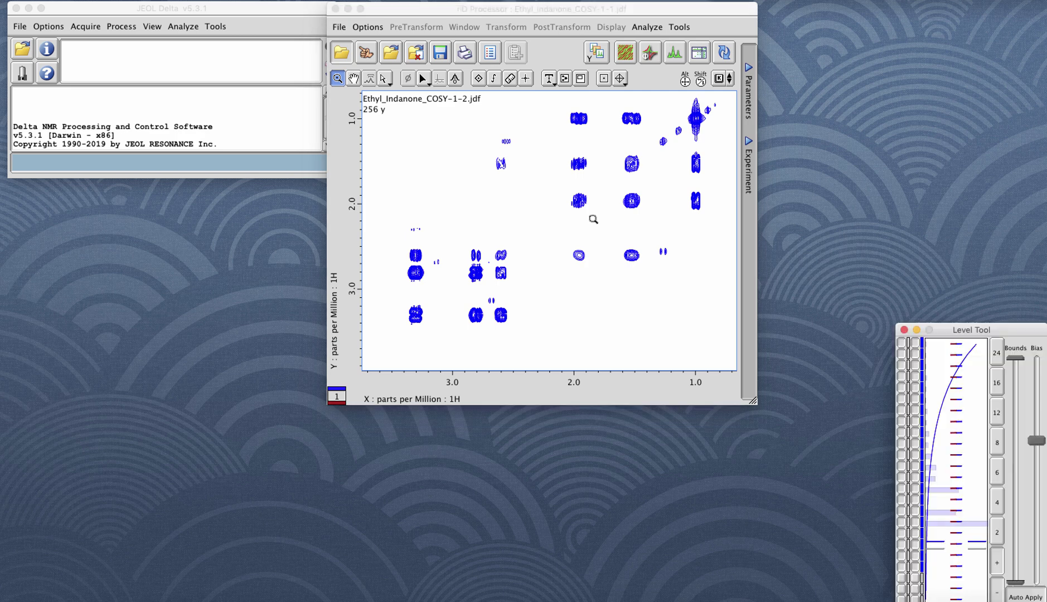
left_click_drag(929, 326, 816, 115)
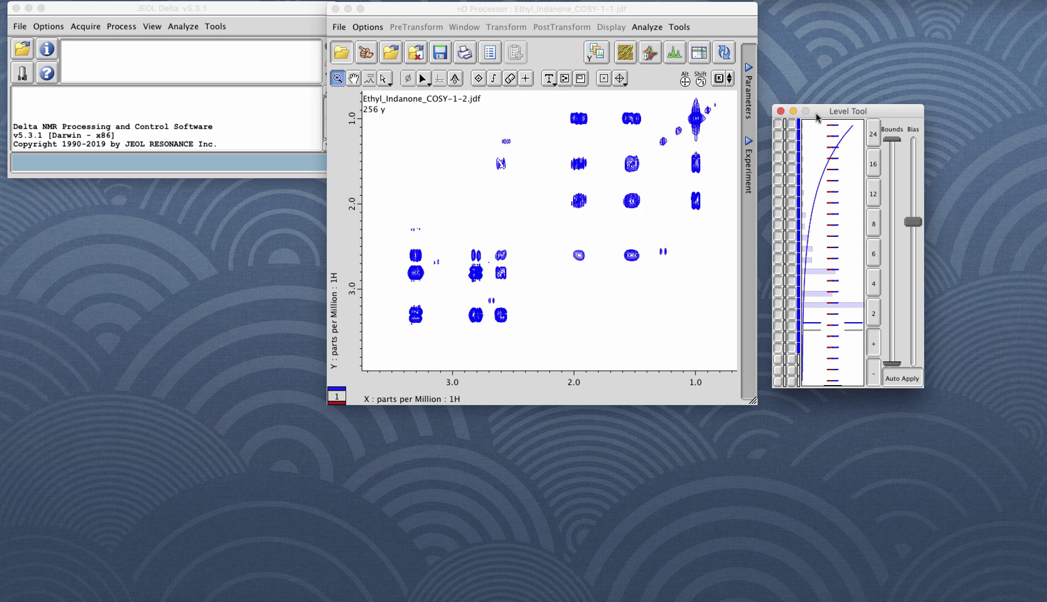
left_click(781, 111)
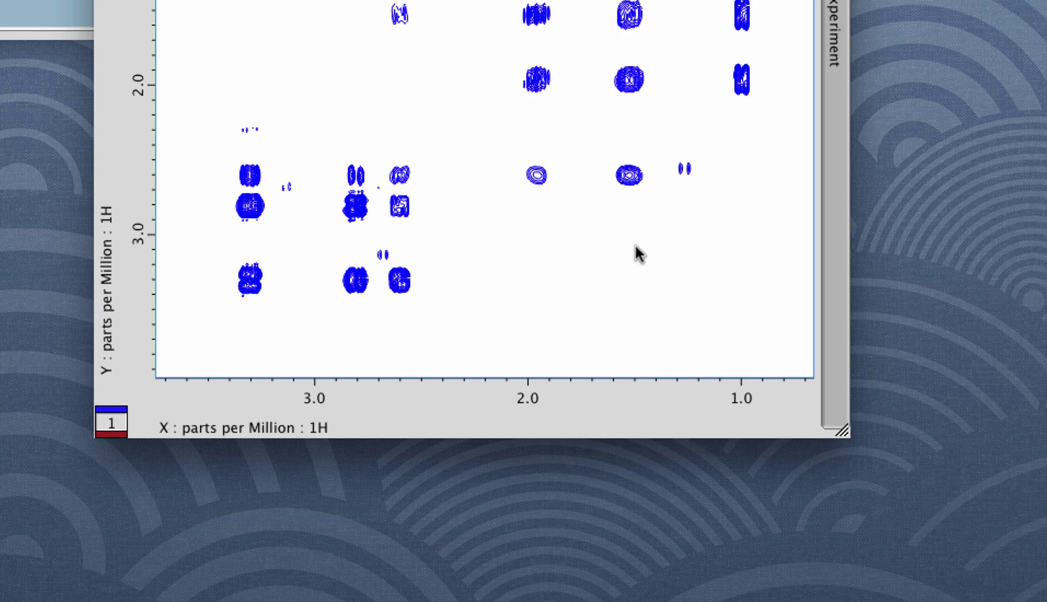
Step: Reopen the Level Tool from the plot's context menu and toggle Auto Apply off and back on
right_click(636, 246)
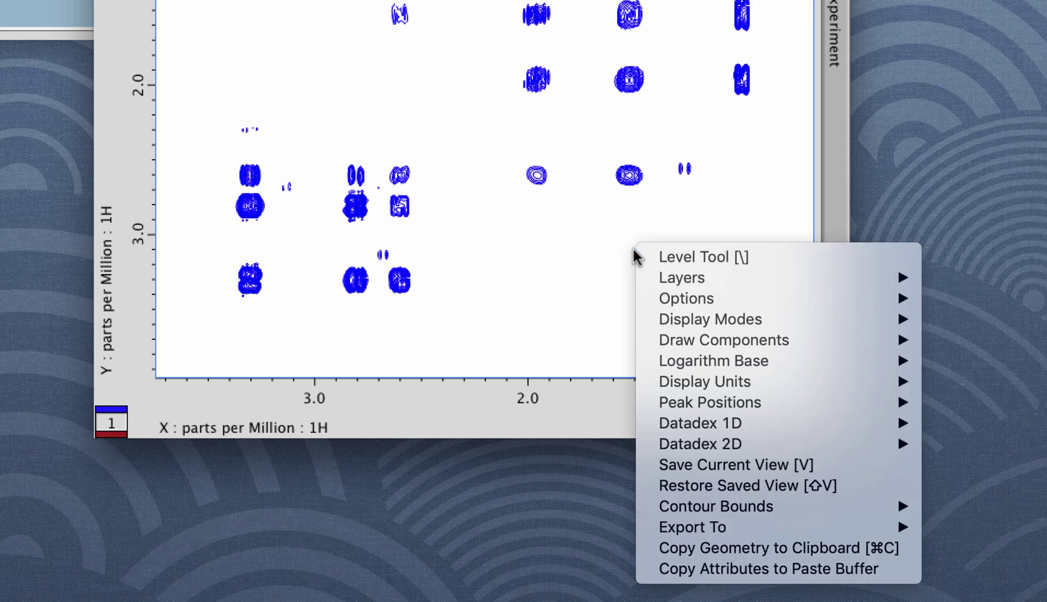
left_click(739, 259)
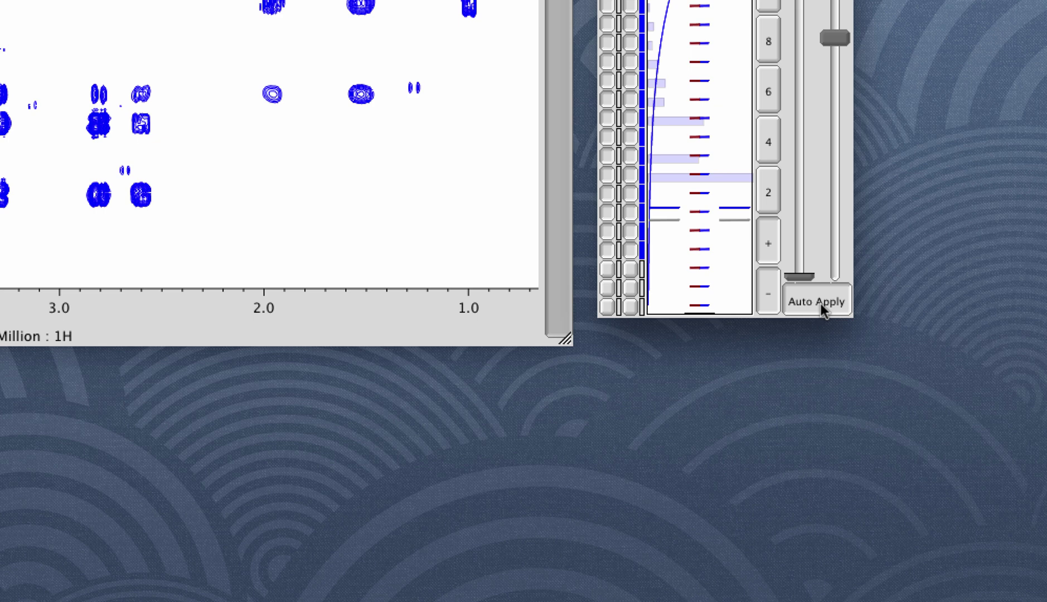
left_click(820, 304)
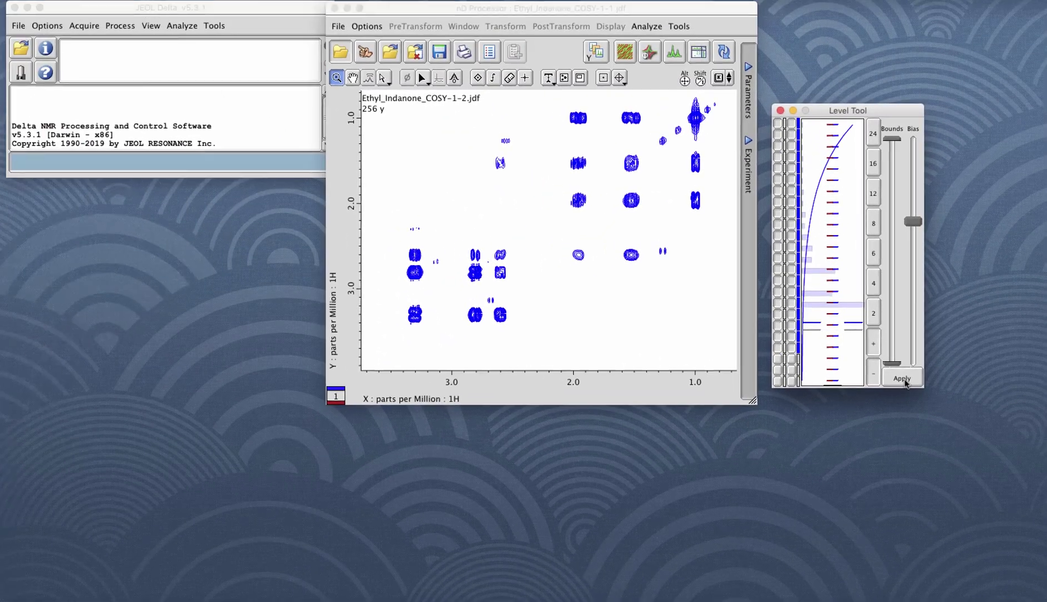
left_click(823, 310)
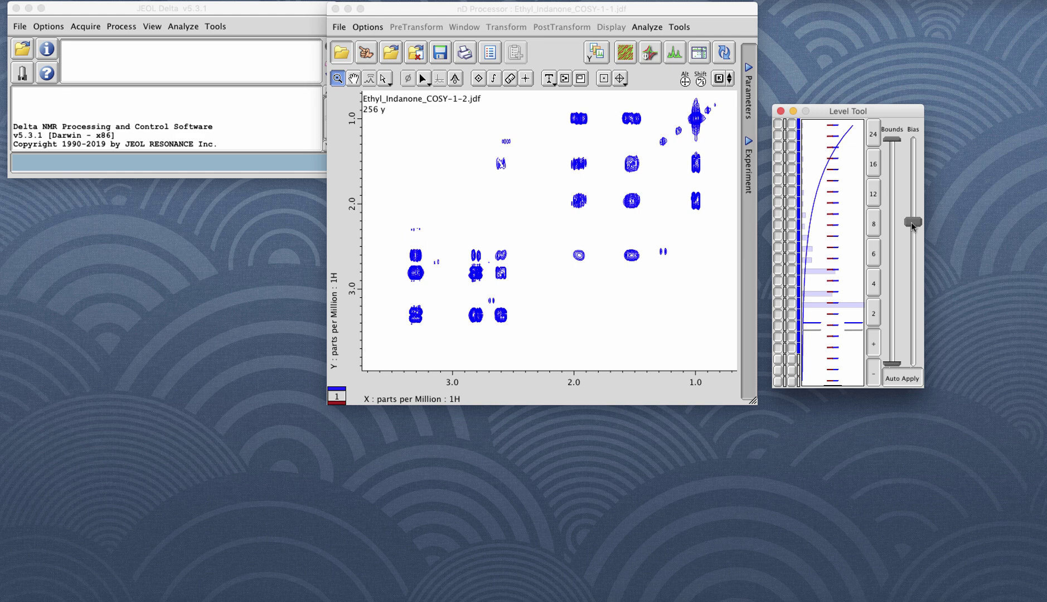
Step: Move the Level Tool Bias slider up and down, apply the levels, and return it near the middle
mouse_move(913, 226)
left_mouse_down()
mouse_move(913, 199)
mouse_move(908, 289)
mouse_move(916, 209)
left_mouse_up()
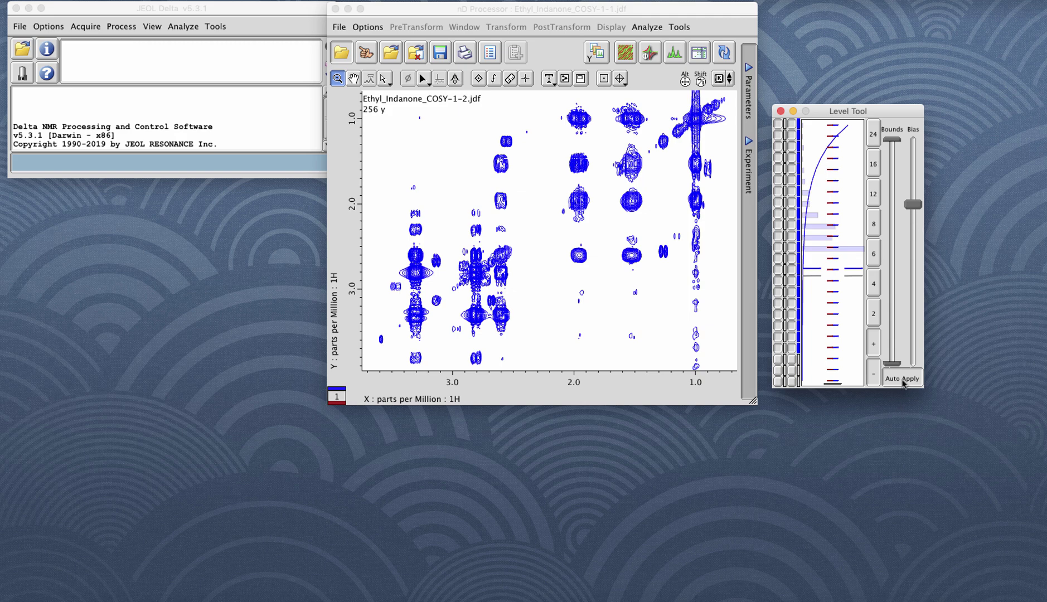
left_click(903, 380)
left_click(903, 383)
left_click_drag(913, 206, 911, 244)
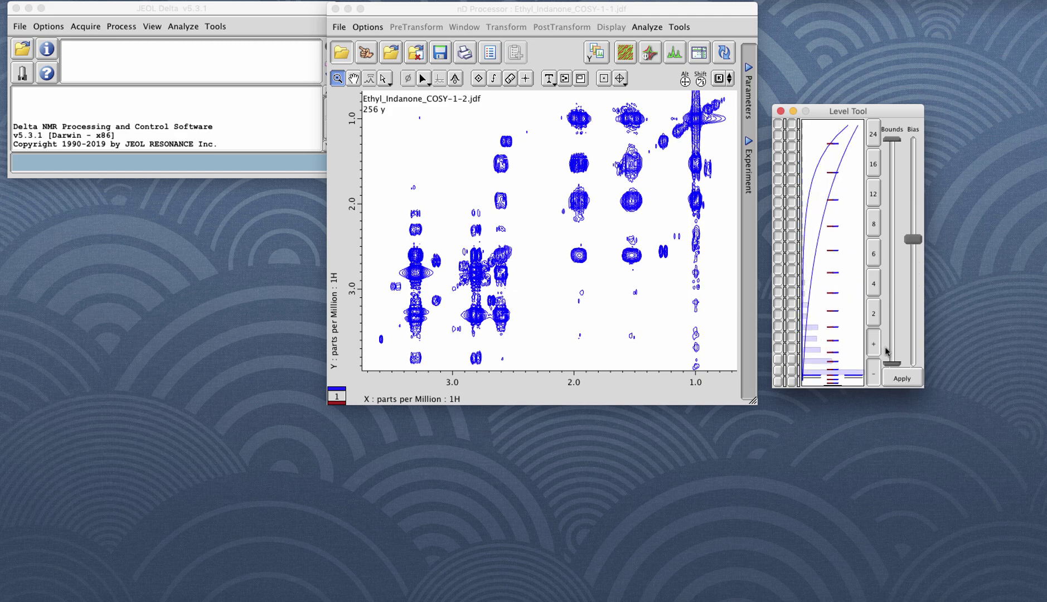
left_click(899, 378)
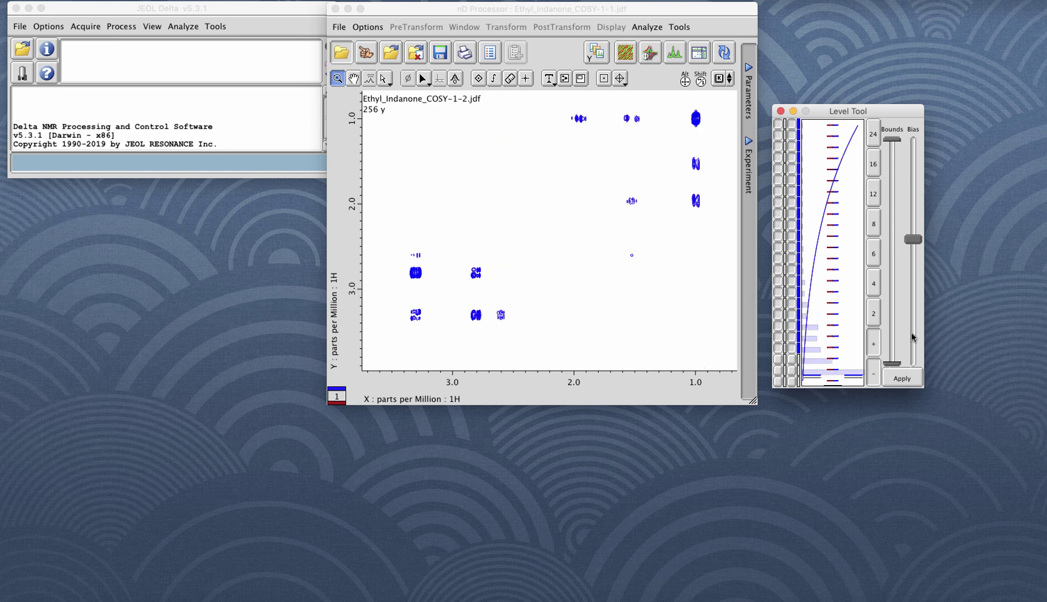
left_click_drag(920, 245, 920, 223)
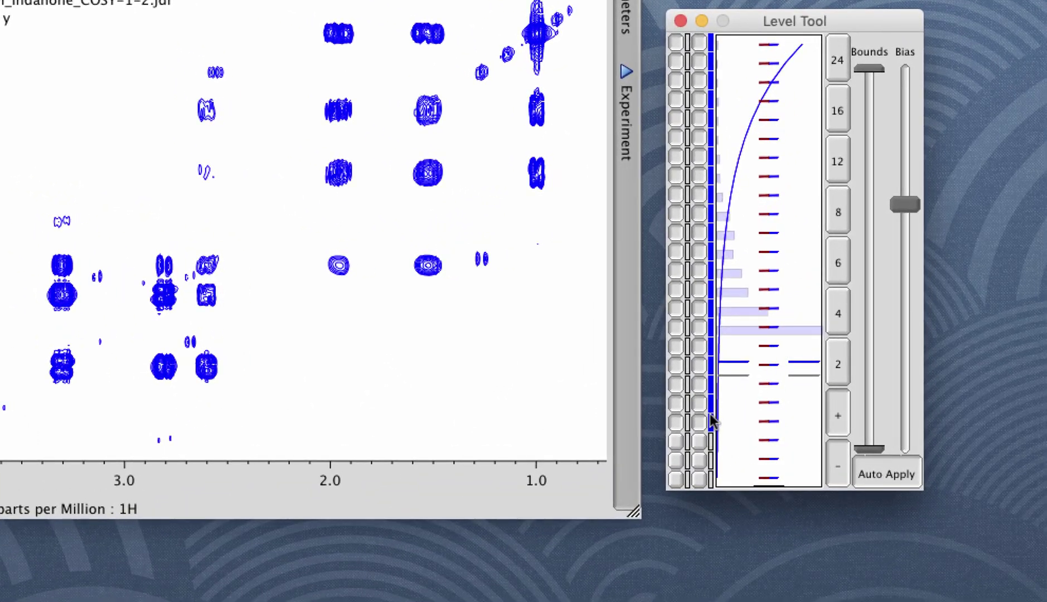
mouse_move(702, 430)
left_mouse_down()
mouse_move(697, 315)
mouse_move(698, 430)
left_mouse_up()
left_click_drag(701, 79, 706, 55)
left_click(838, 419)
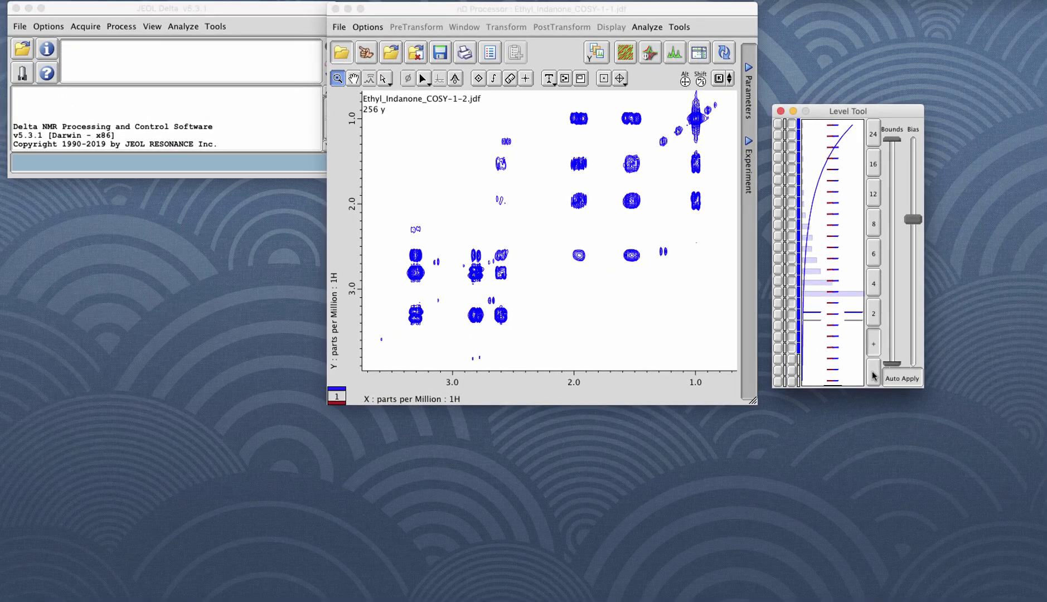
left_click(874, 374)
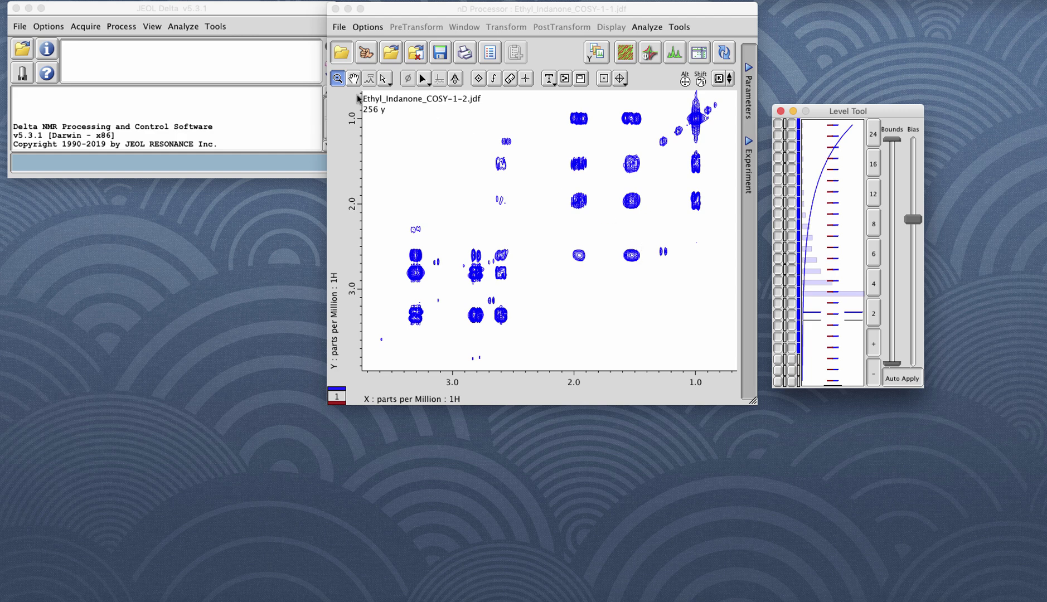
Step: Activate the nD Processor window and unzoom the COSY contour plot to the full 0–9.5 ppm view
left_click(586, 222)
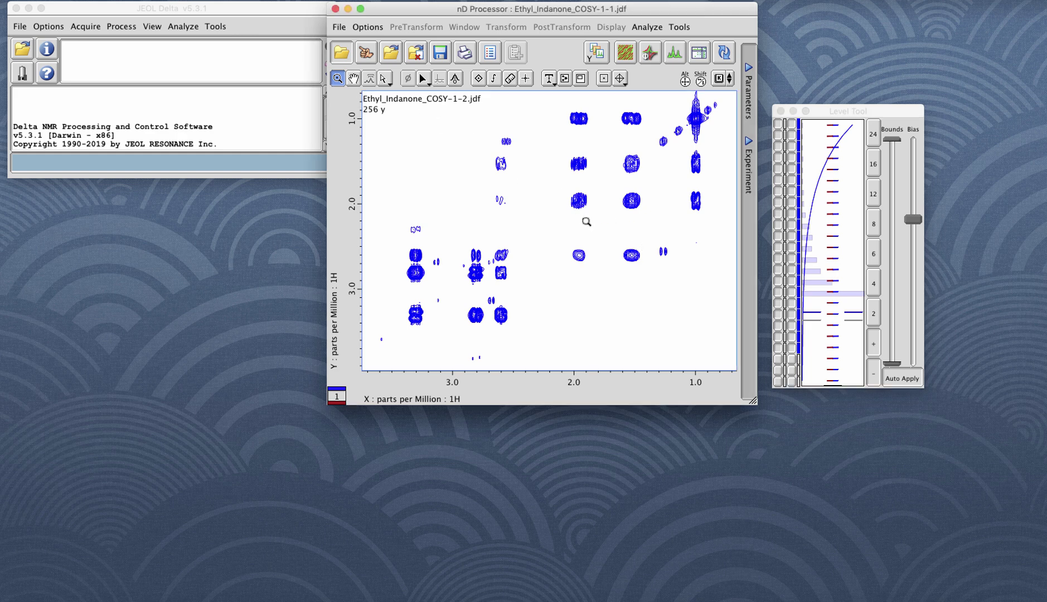
left_click(586, 221)
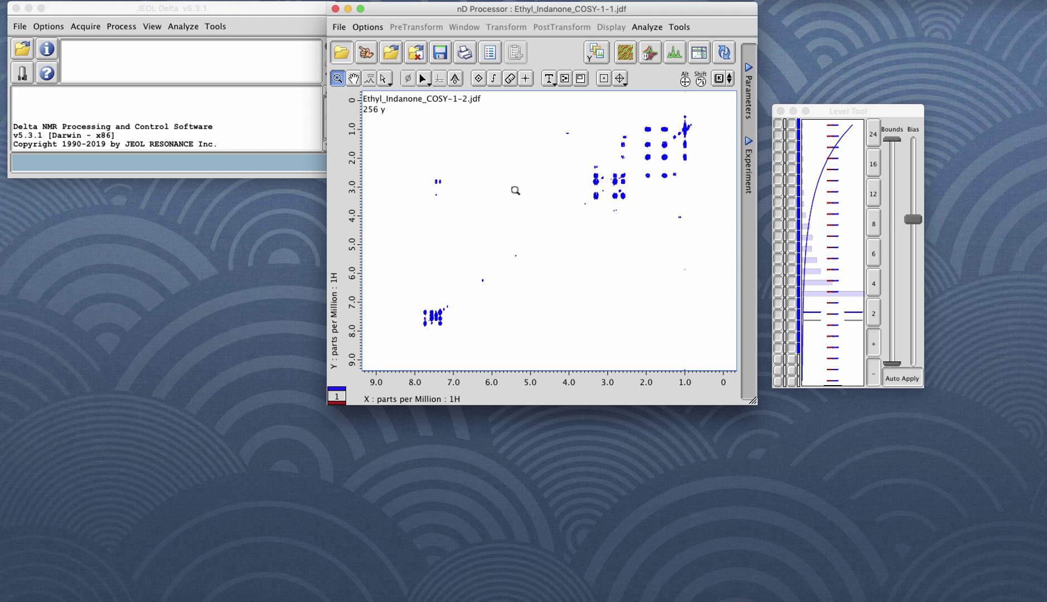
left_click(621, 1)
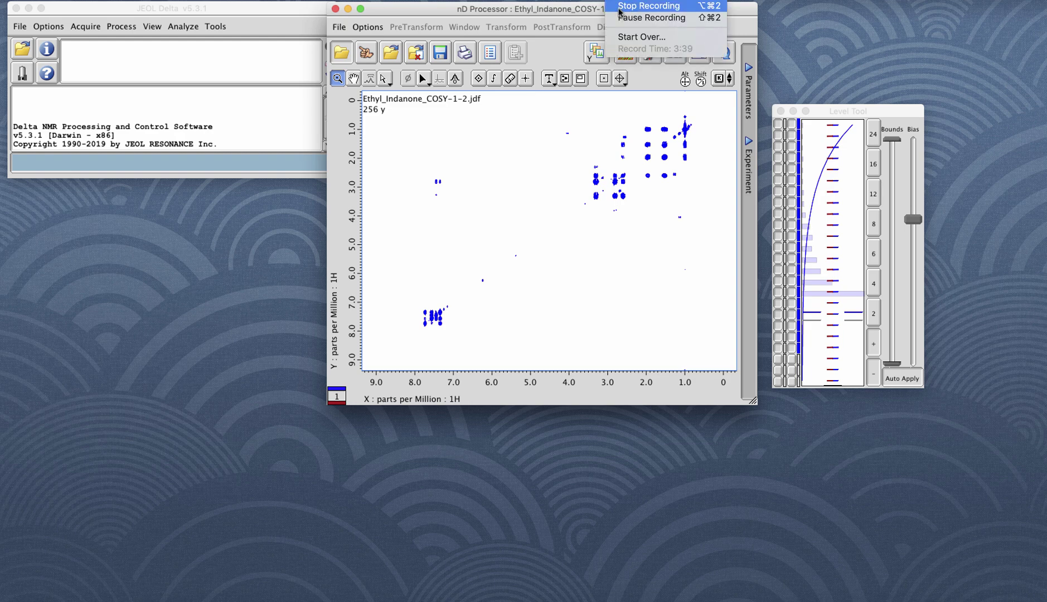
left_click(620, 11)
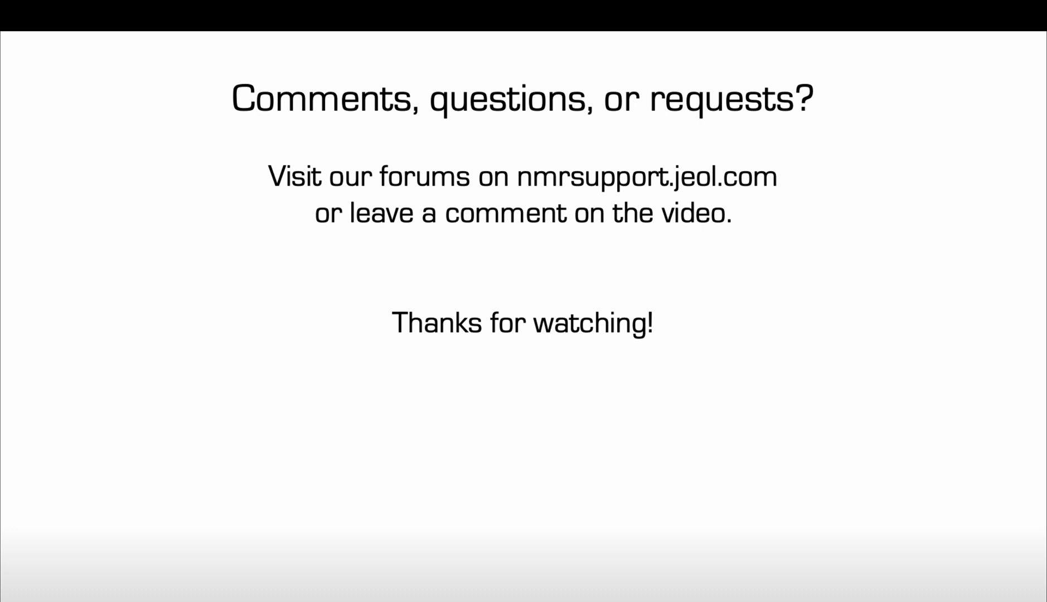